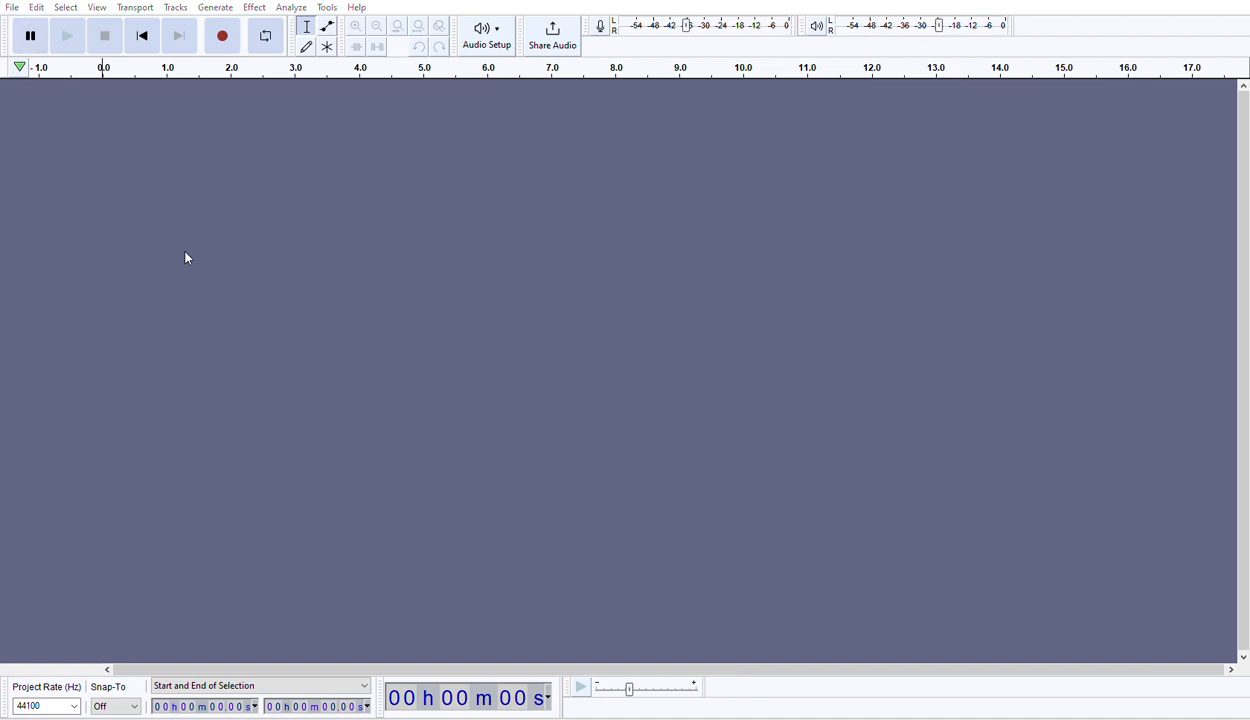
Import the "AA bhi jao unplugged version" audio file and select the entire track
double_click(431, 331)
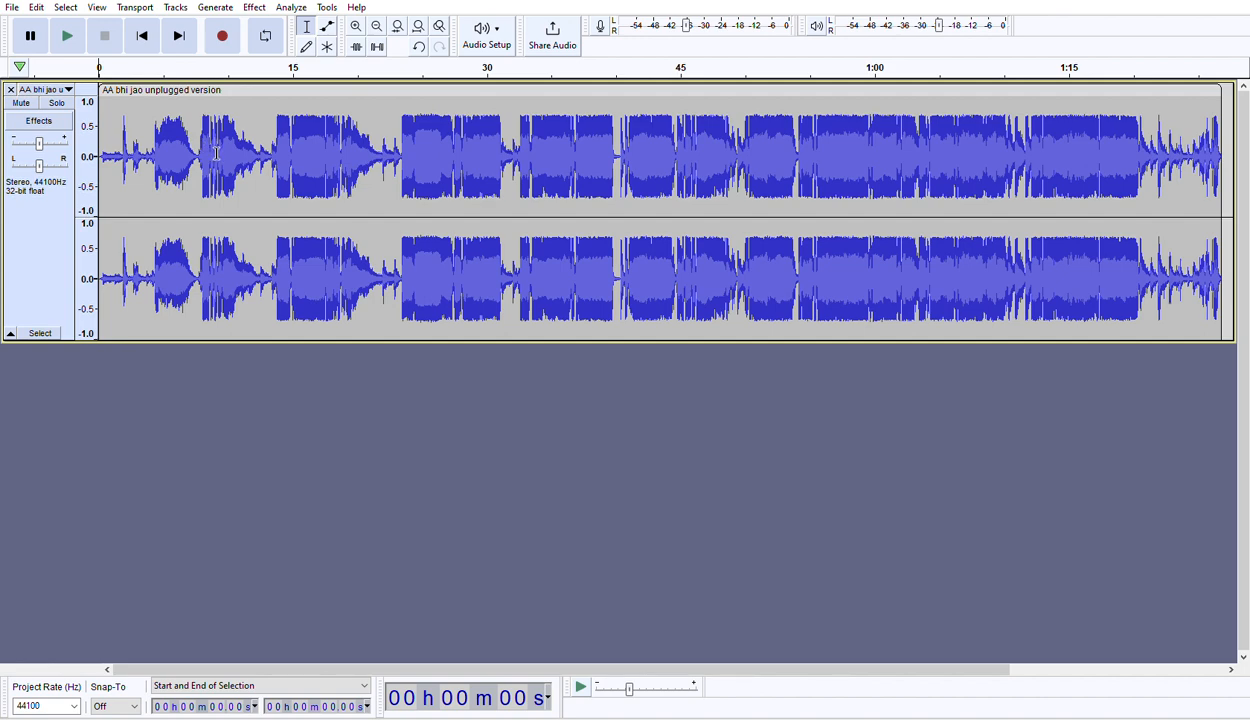
key(ctrl+a)
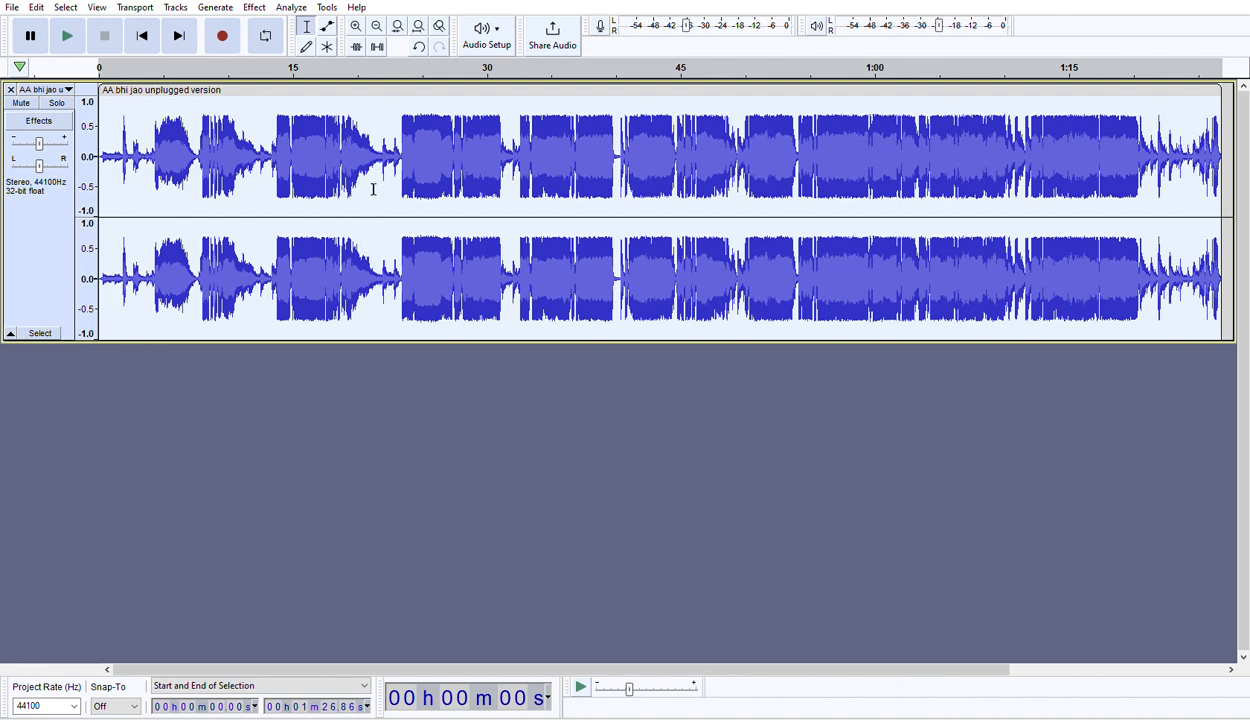
click(250, 185)
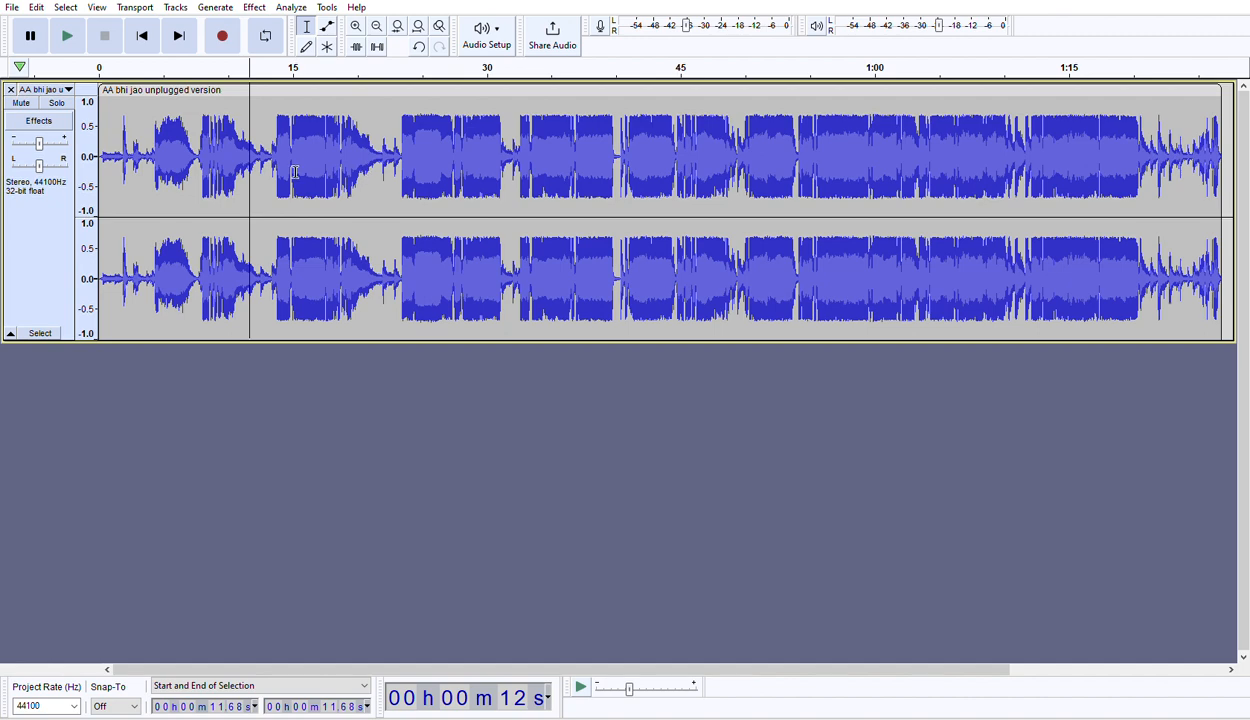
key(ctrl+a)
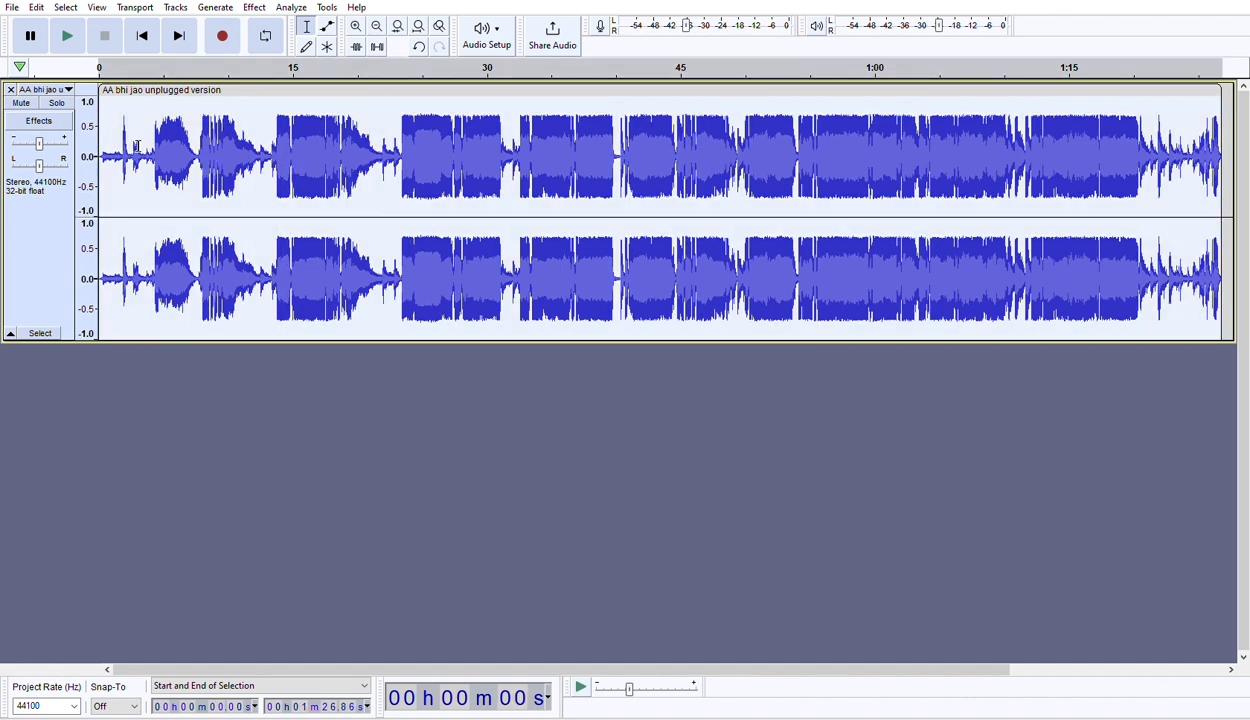
Select the passage from about 3.85 to 7.71 s, and extend the selection to the whole clip
click(199, 147)
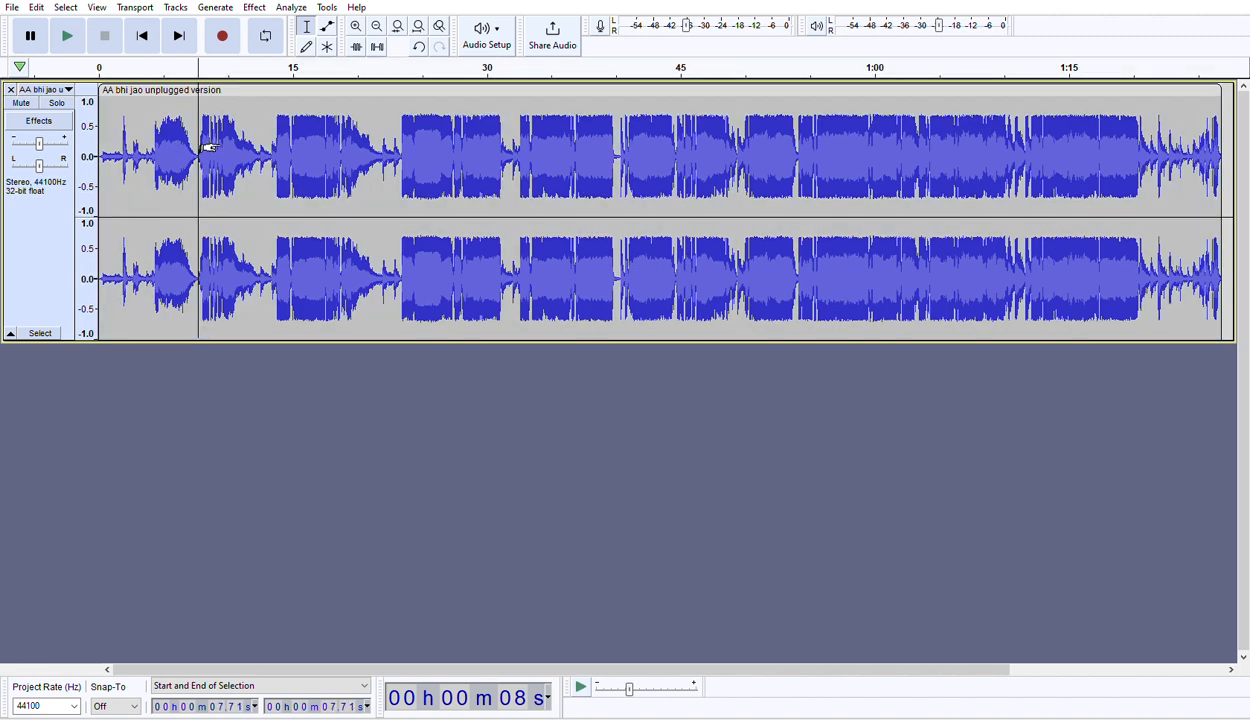
drag(206, 148, 149, 148)
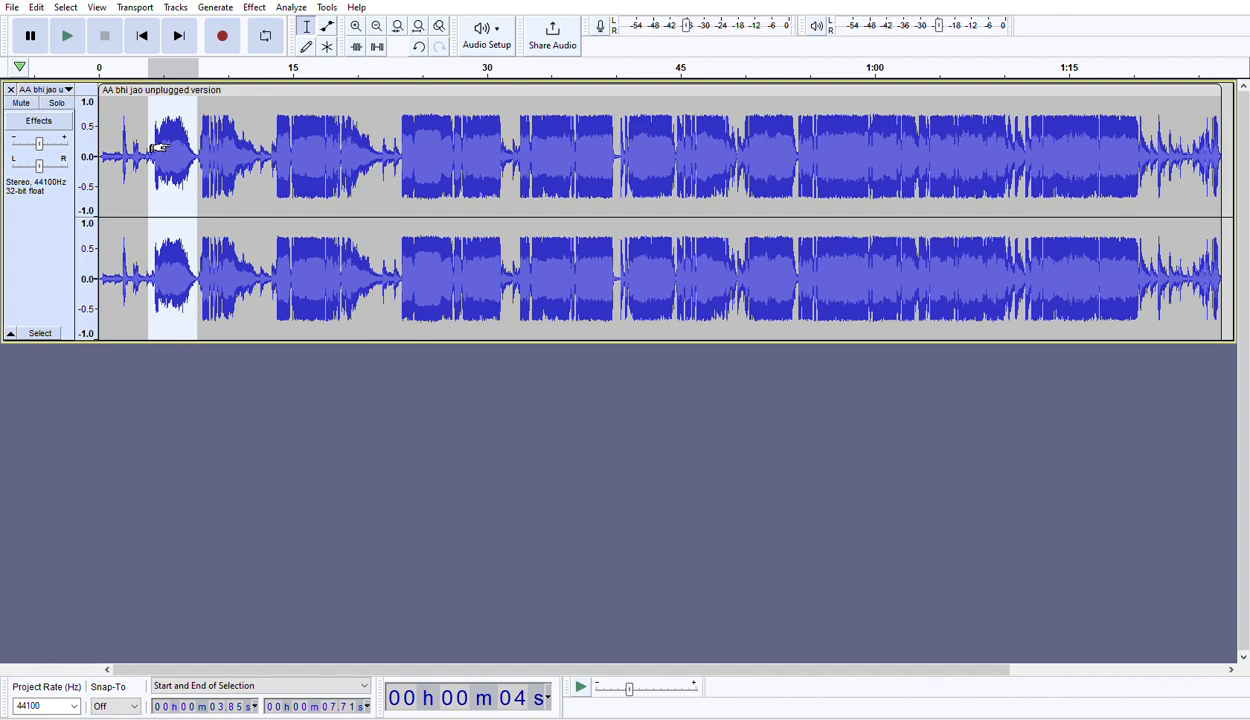
double_click(205, 150)
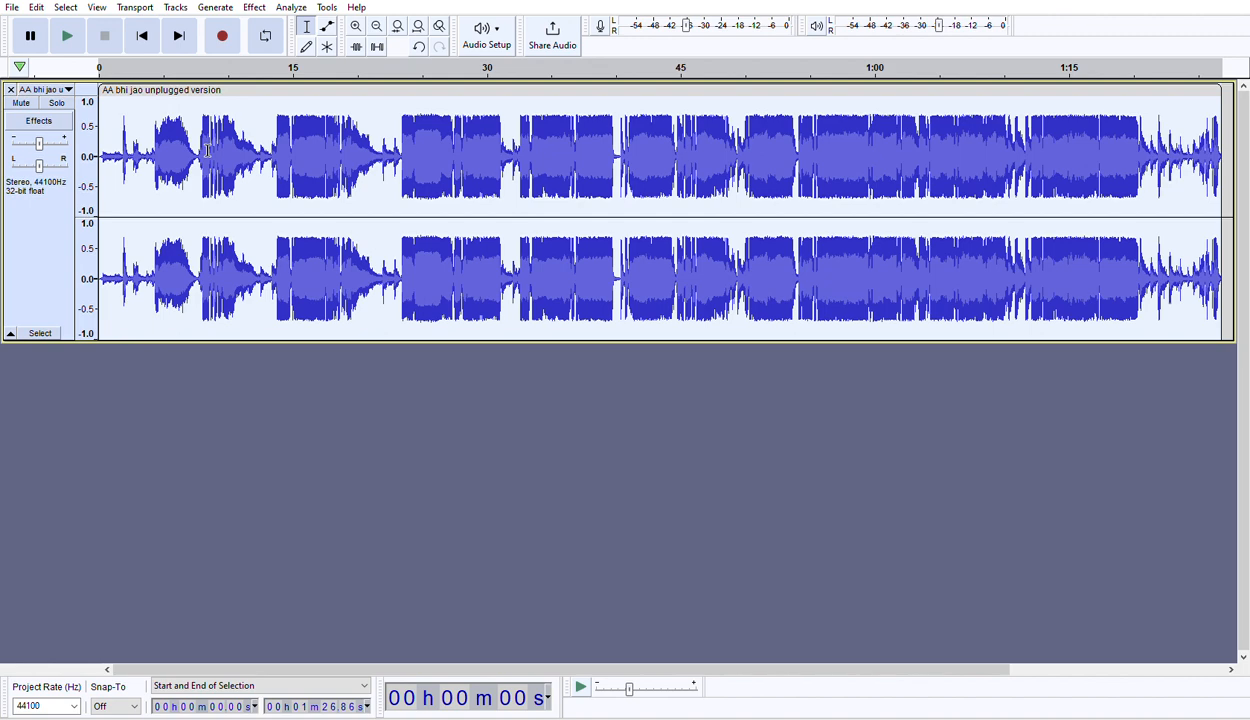
Try deleting the passage from about 3.68 to 7.48 s, and undo the deletion
drag(197, 150, 157, 153)
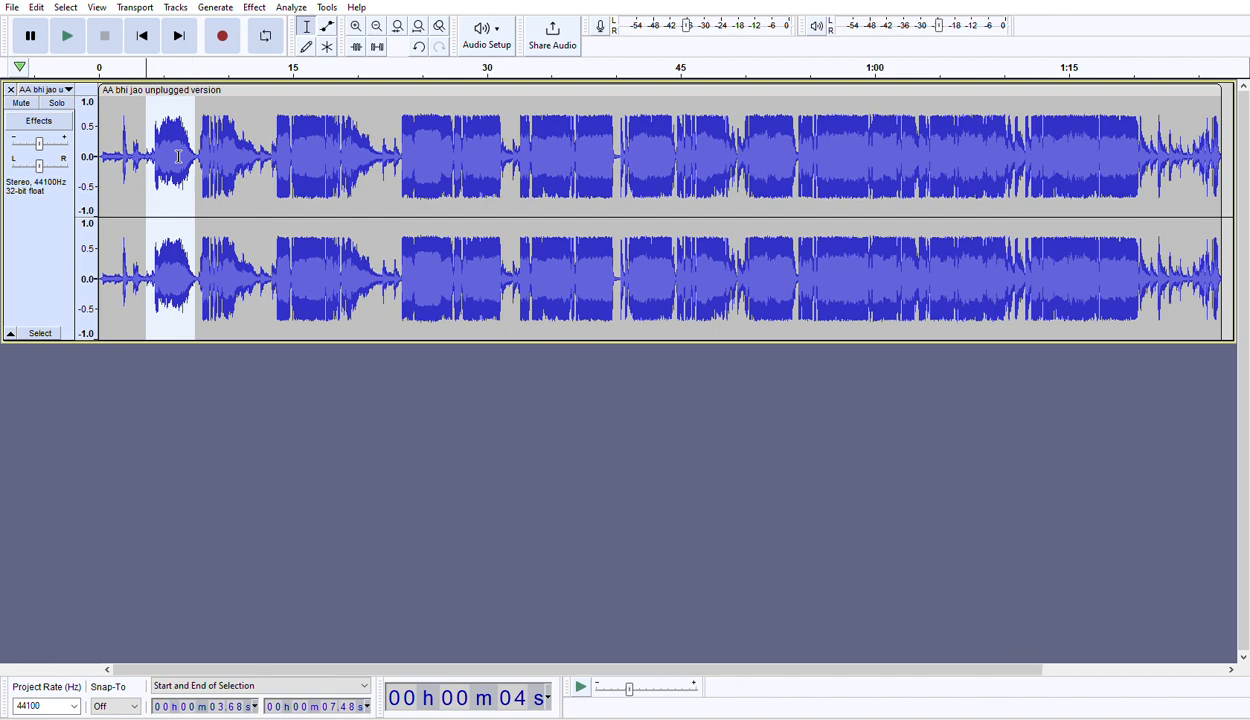
key(Delete)
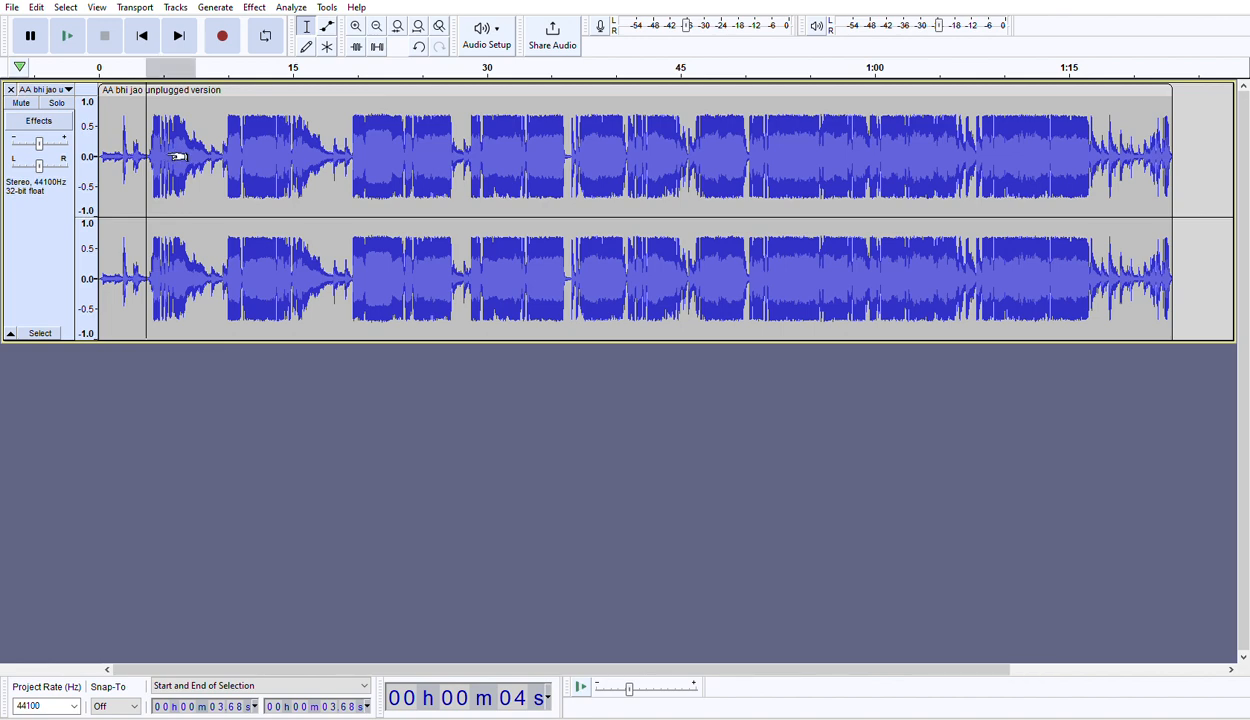
key(ctrl+z)
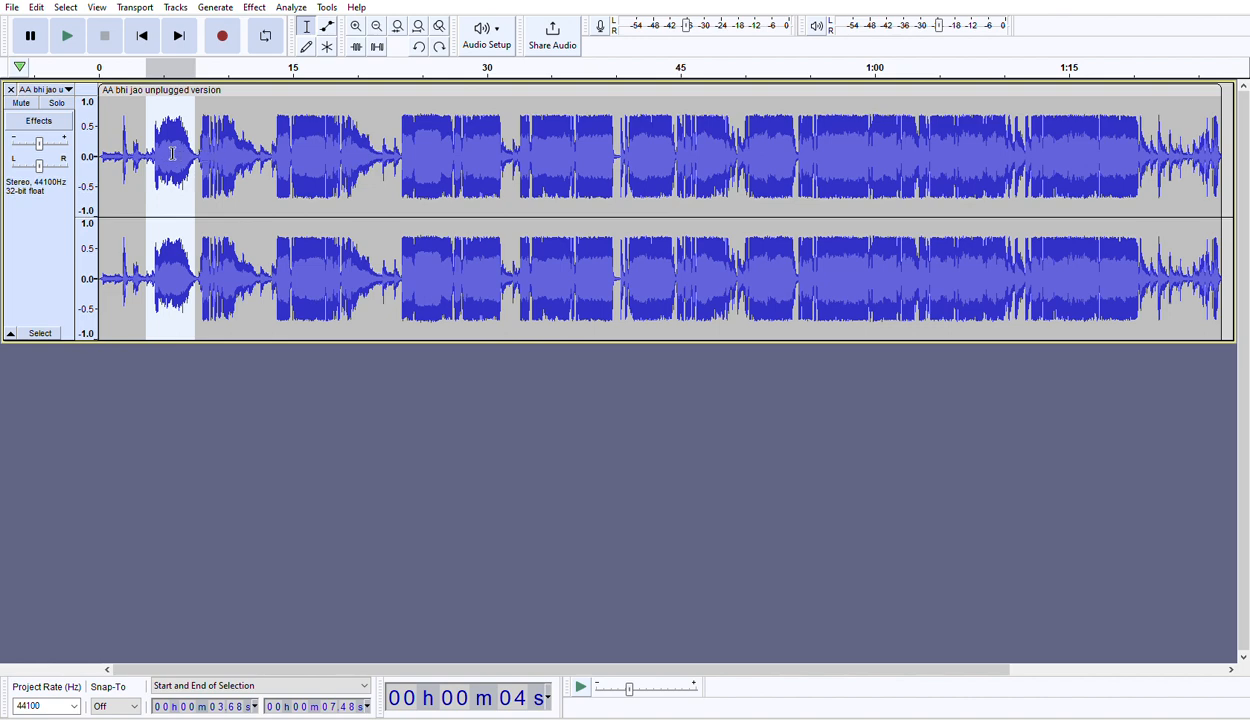
Try silencing the selected passage and trimming away the audio outside it, undoing each edit
click(378, 44)
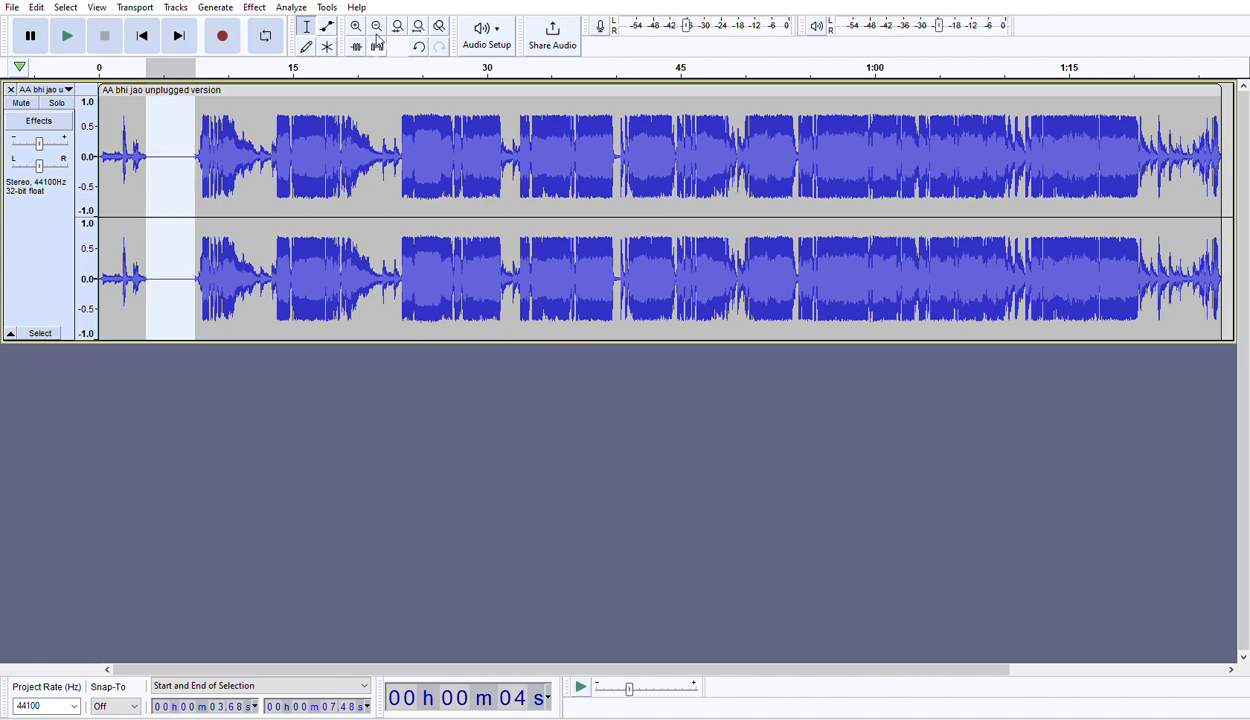
key(ctrl+z)
key(ctrl+z)
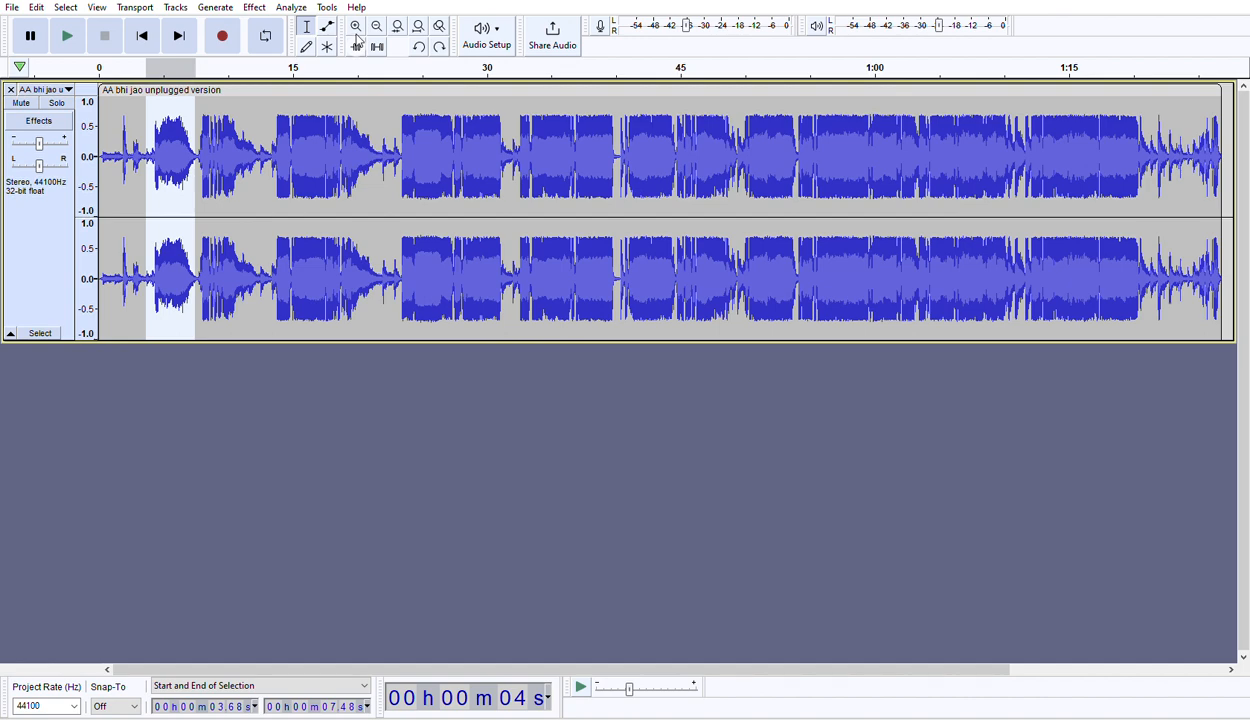
click(359, 41)
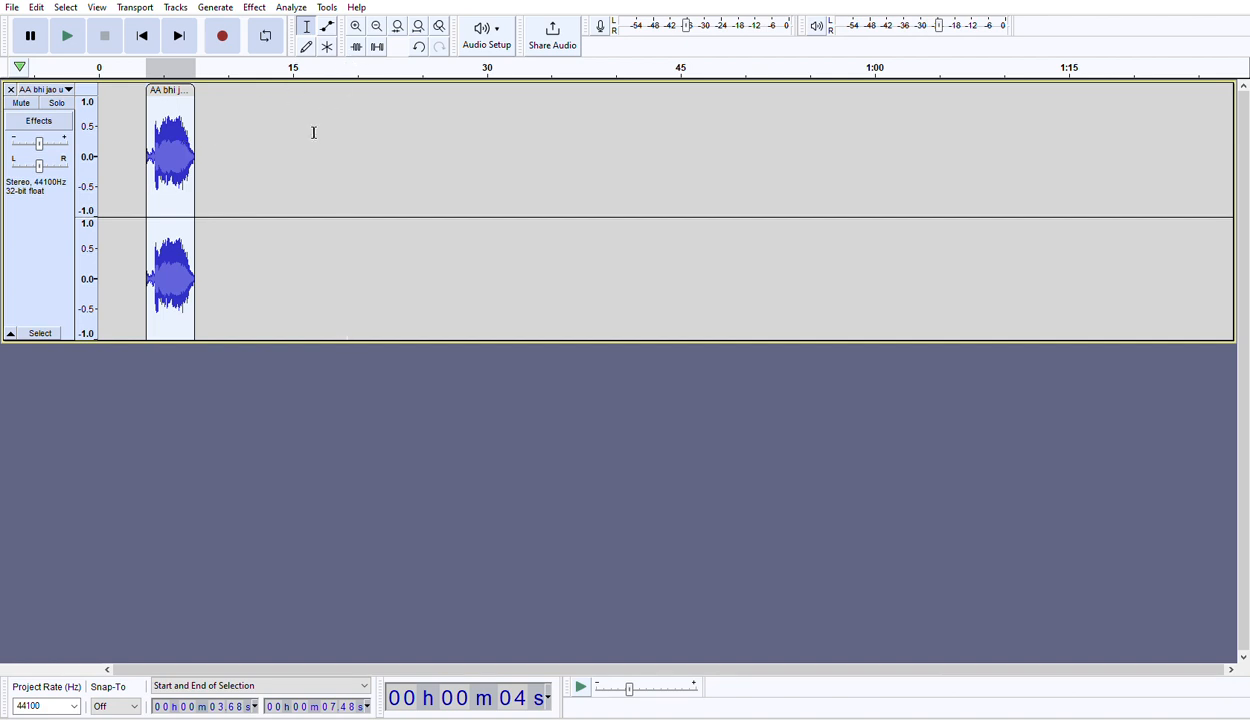
key(ctrl+z)
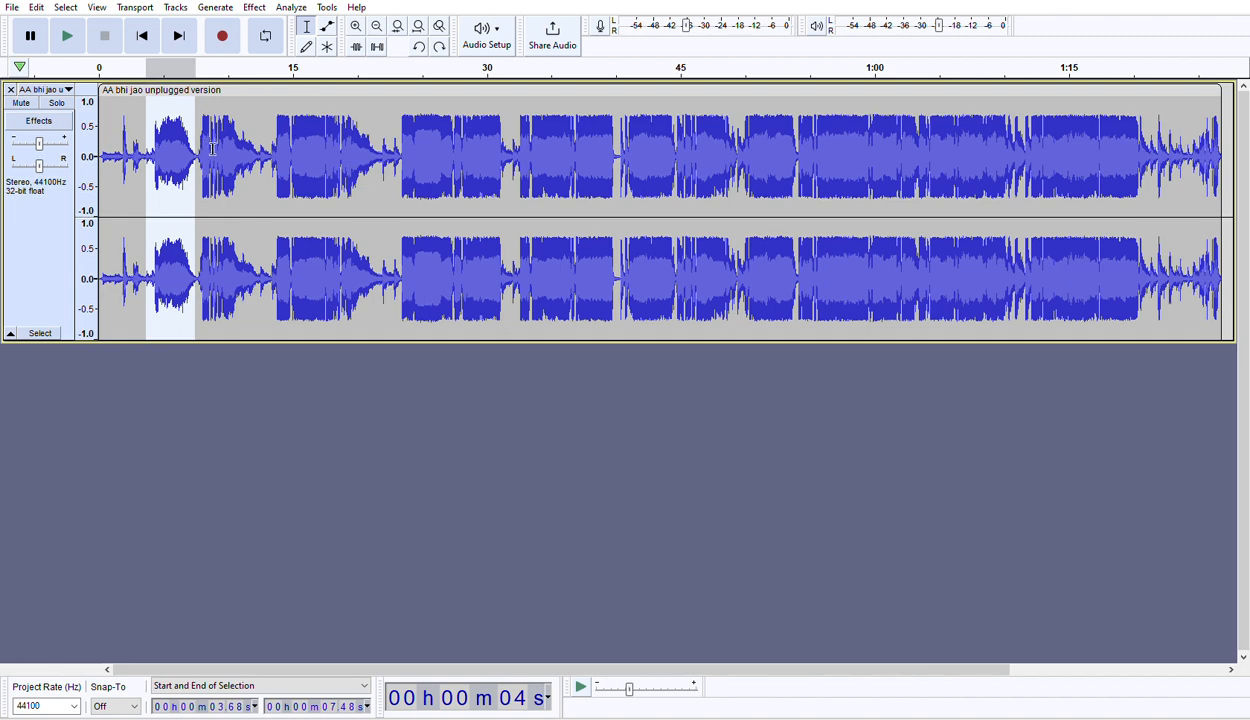
Select the passage from about 3.74 to 7.65 s and examine its waveform at several zoom levels
click(243, 160)
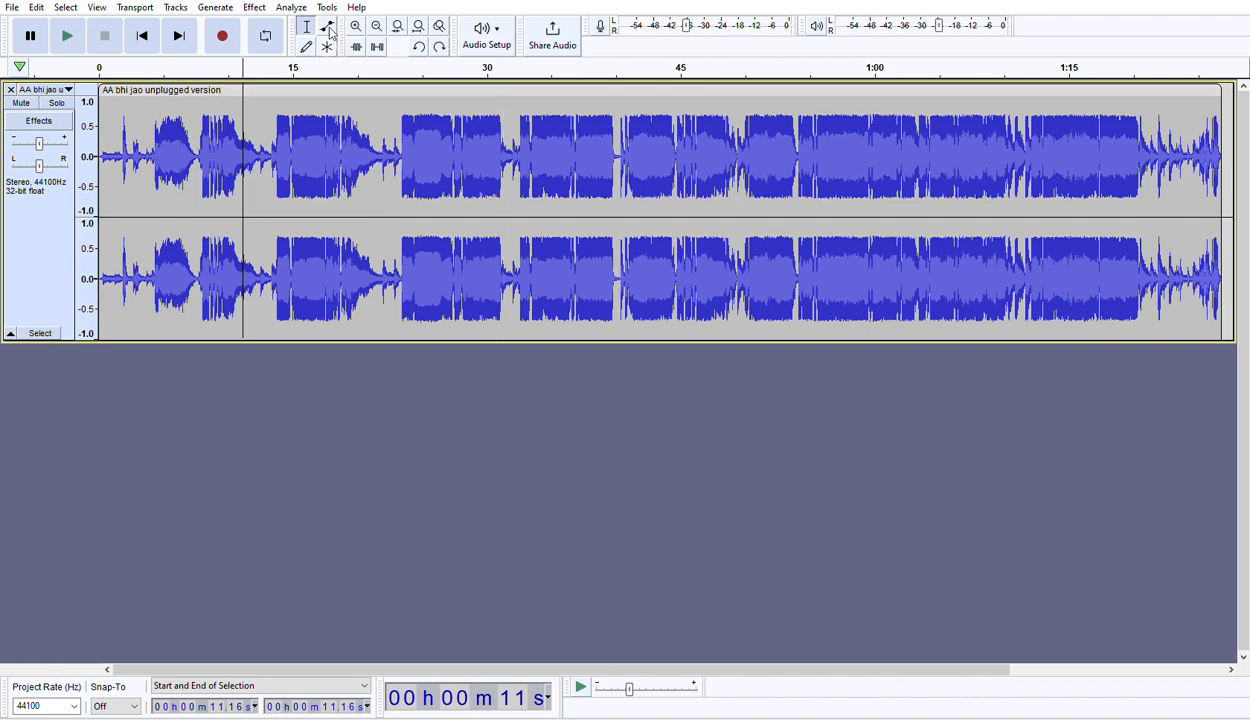
drag(147, 136, 198, 139)
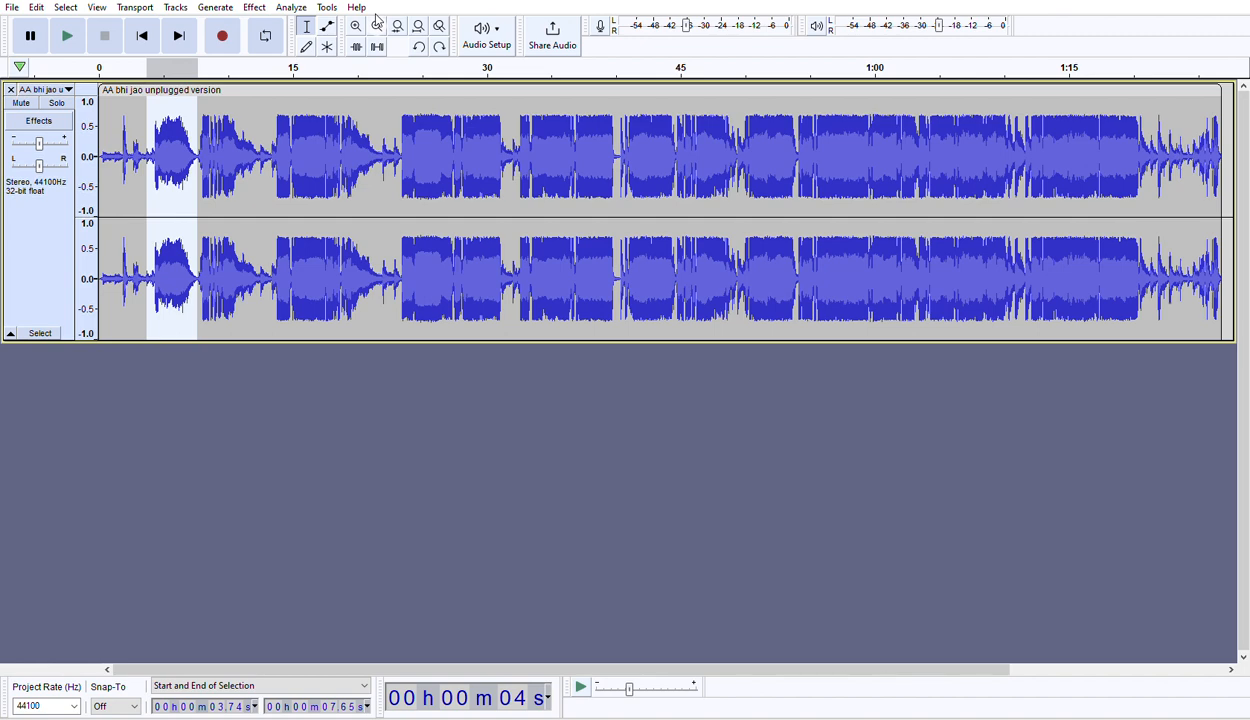
click(377, 22)
click(377, 22)
click(377, 22)
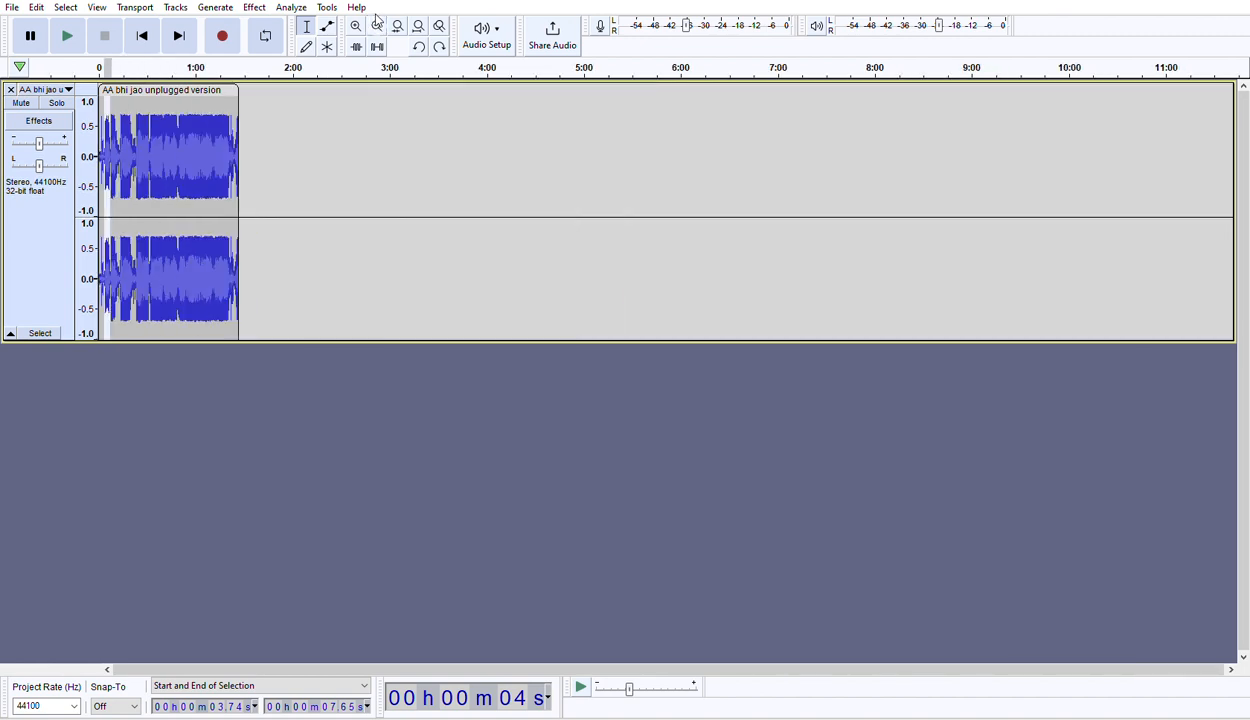
click(357, 23)
click(357, 23)
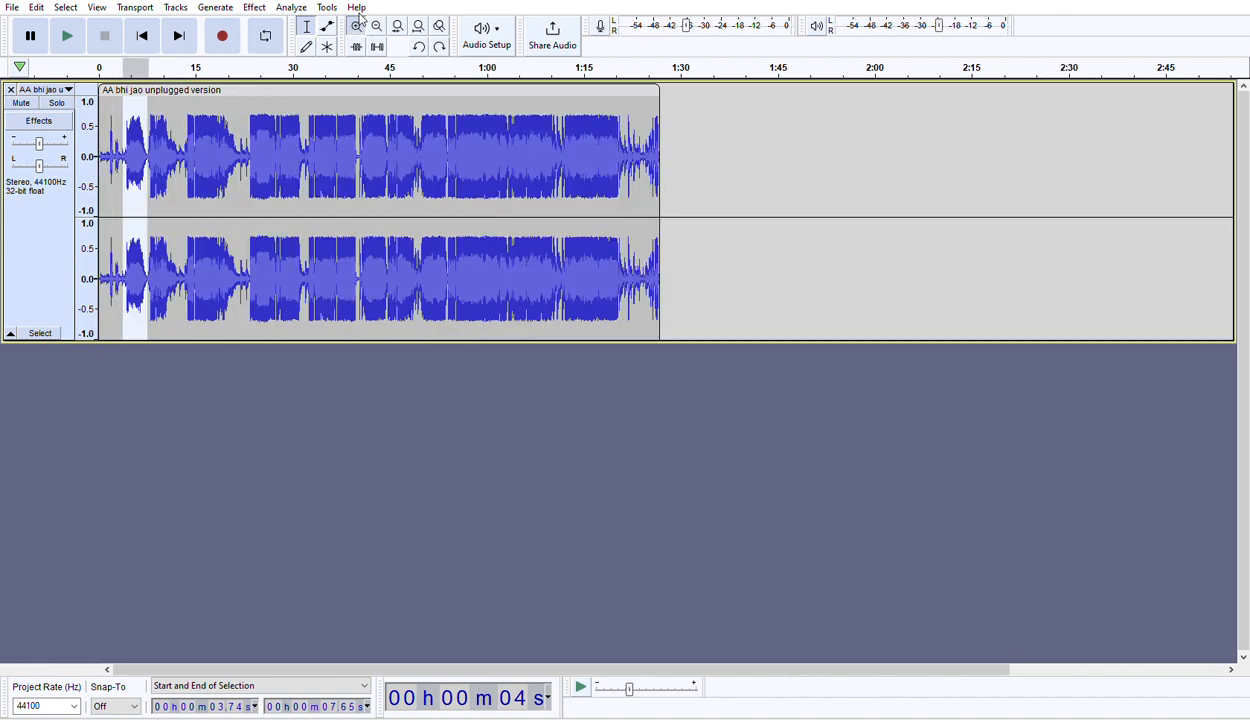
click(357, 23)
click(357, 23)
click(357, 23)
click(357, 23)
click(357, 23)
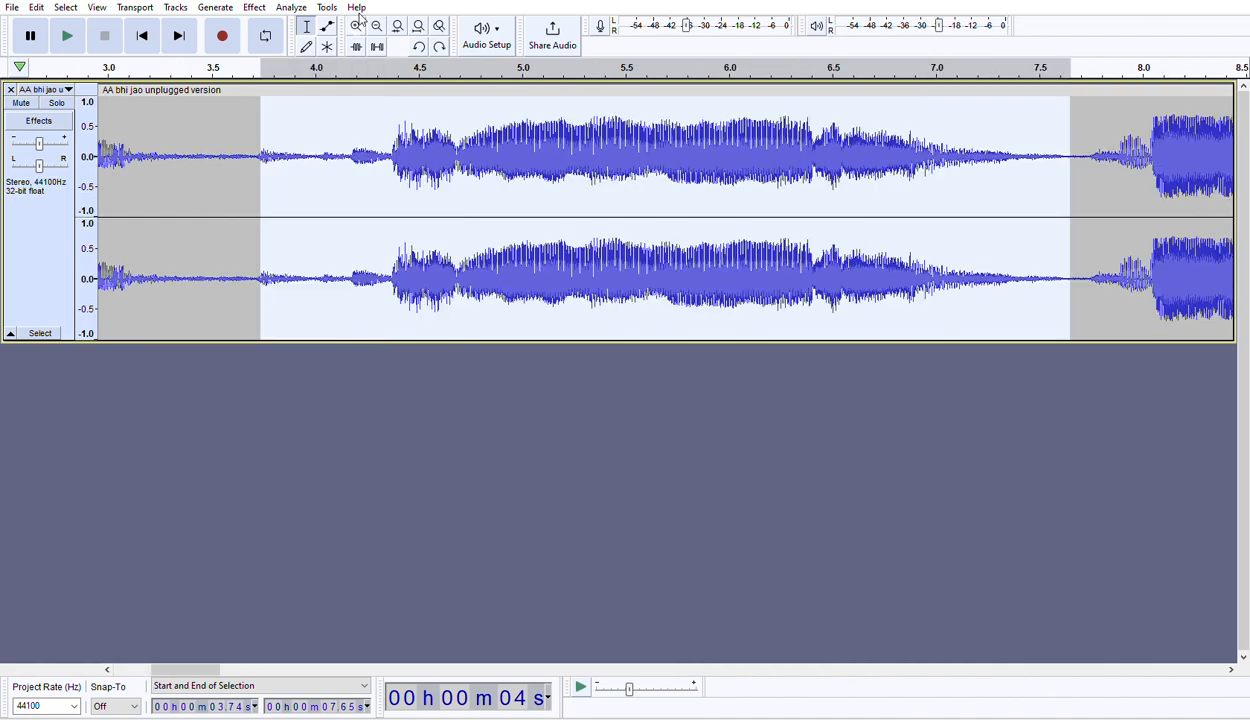
click(358, 20)
click(358, 20)
click(358, 20)
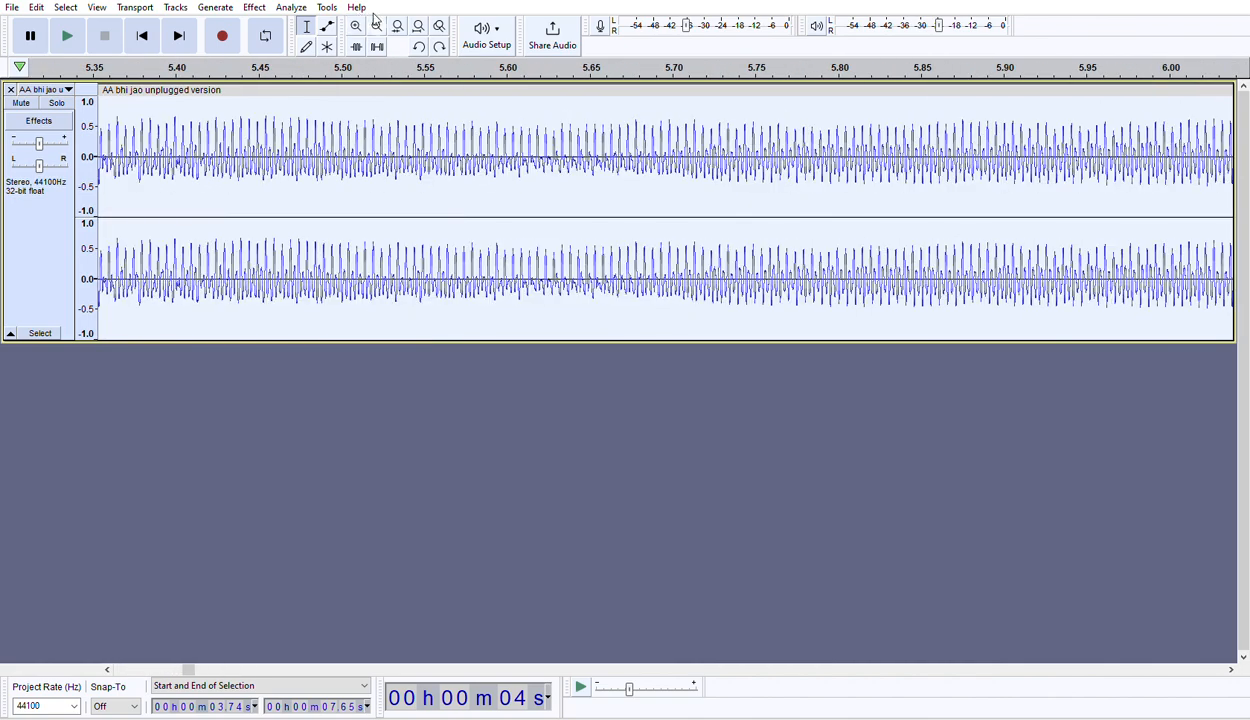
click(376, 22)
click(376, 22)
click(376, 22)
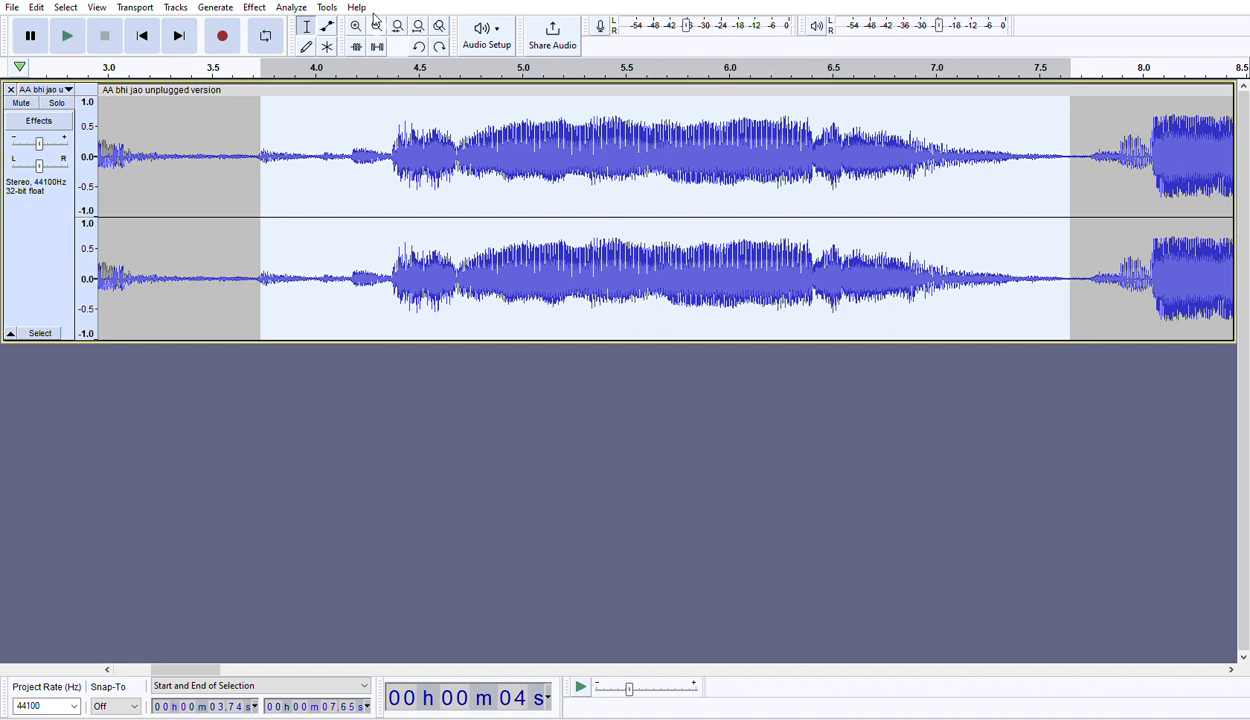
Reduce the amplitude of the short section from about 4.37 to 4.43 s at the onset of the loud passage
click(391, 143)
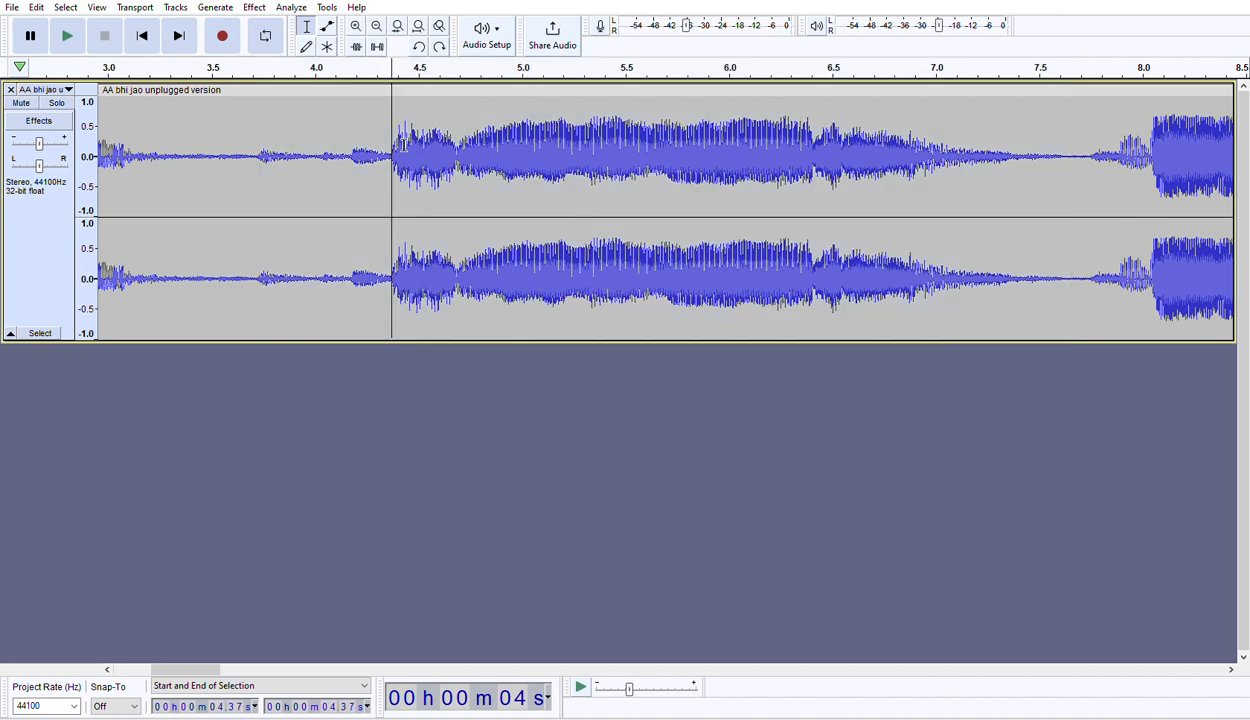
drag(404, 146, 415, 147)
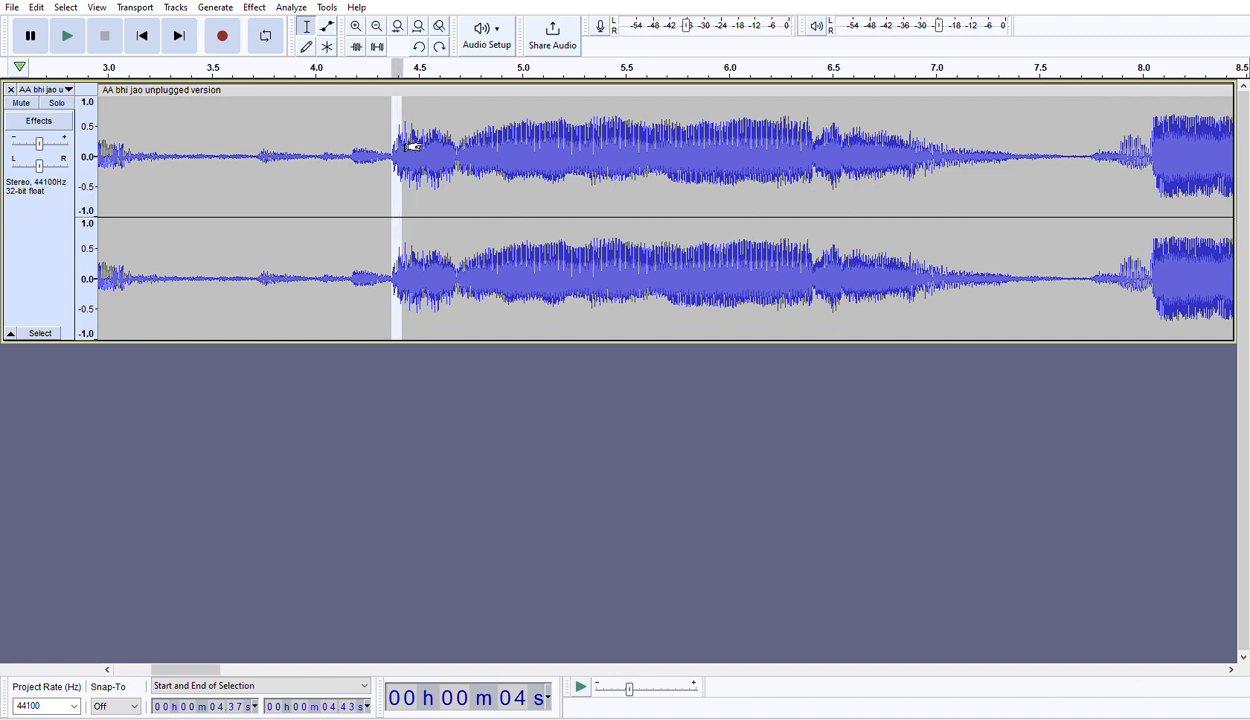
click(356, 24)
click(356, 24)
click(356, 24)
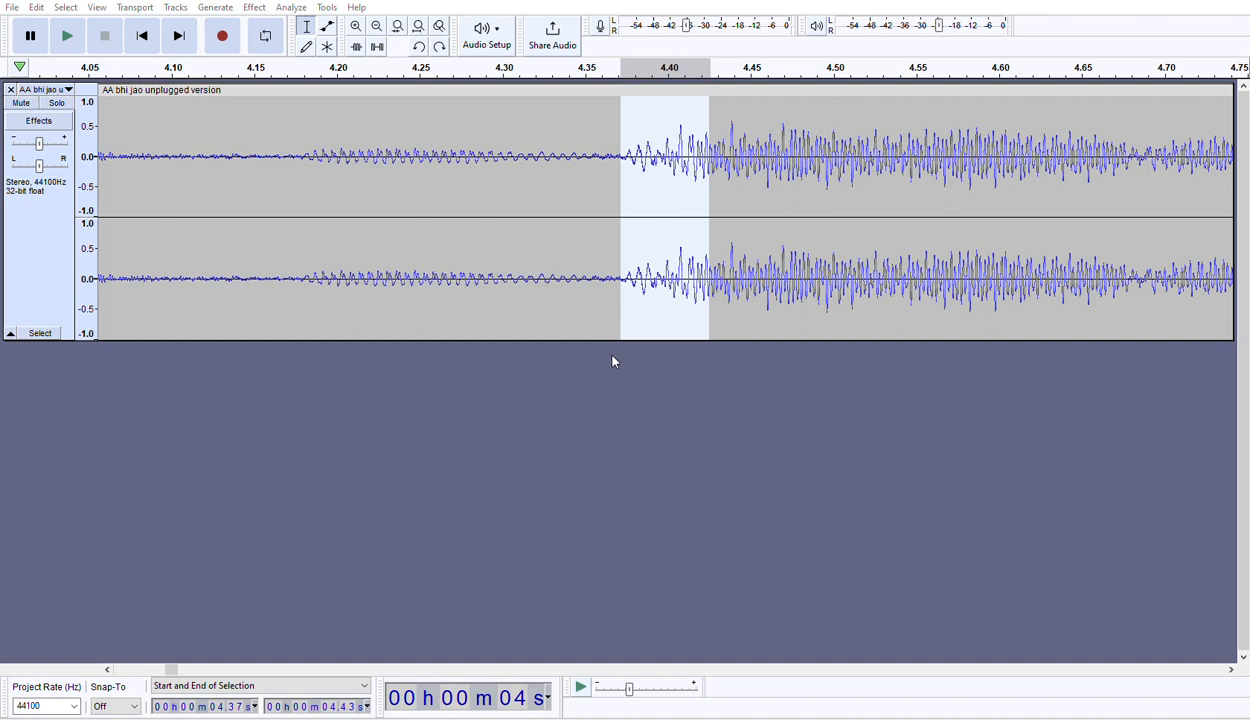
click(700, 309)
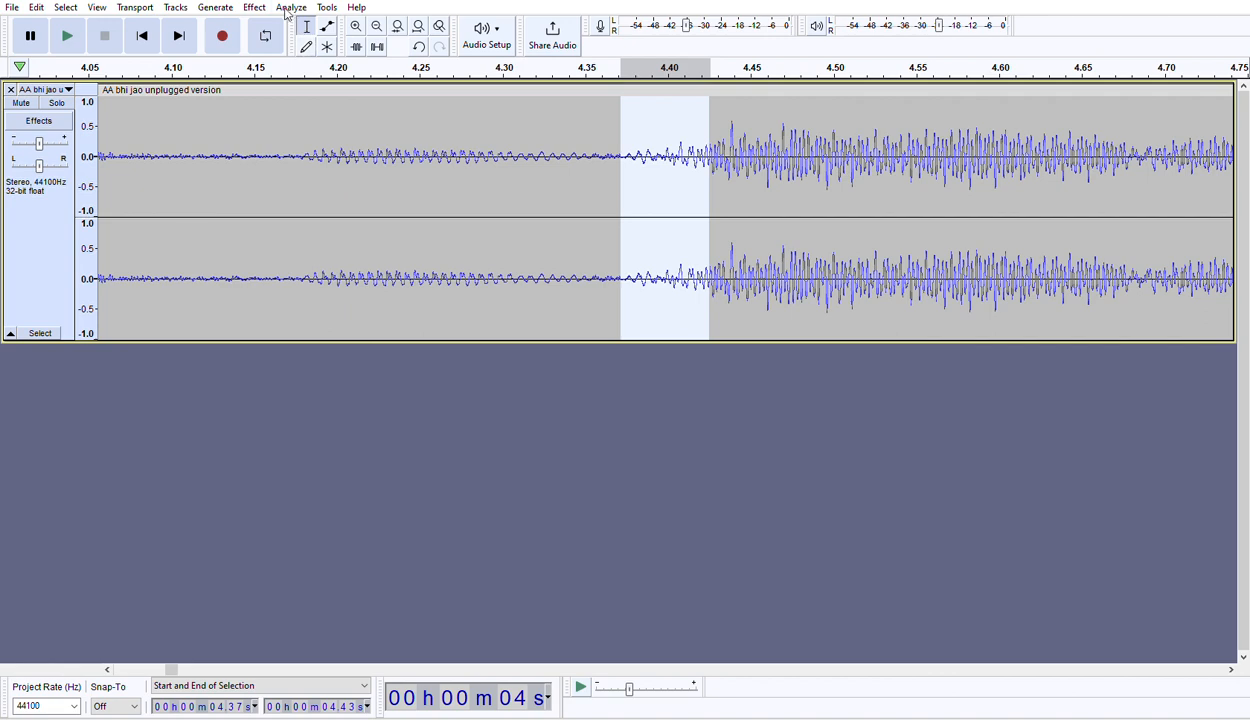
Examine the softened section against the surrounding waveform, both in overview and in close detail
click(377, 20)
click(377, 20)
click(377, 20)
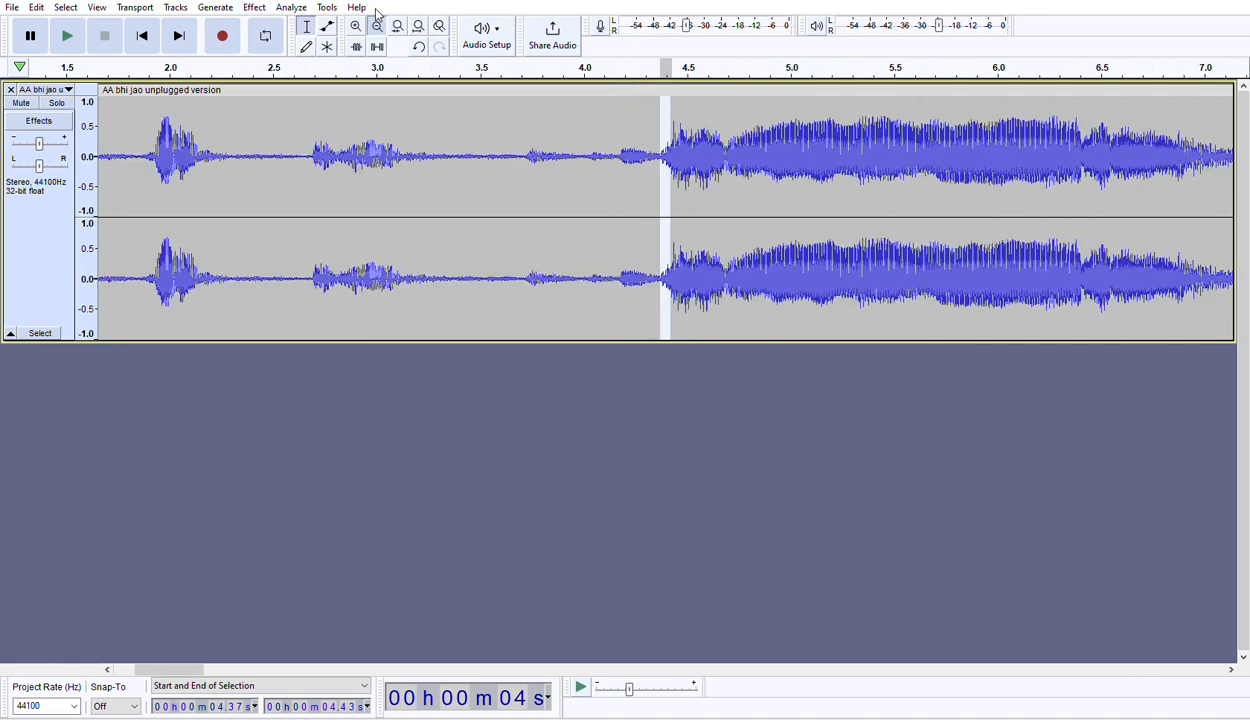
click(377, 20)
click(377, 20)
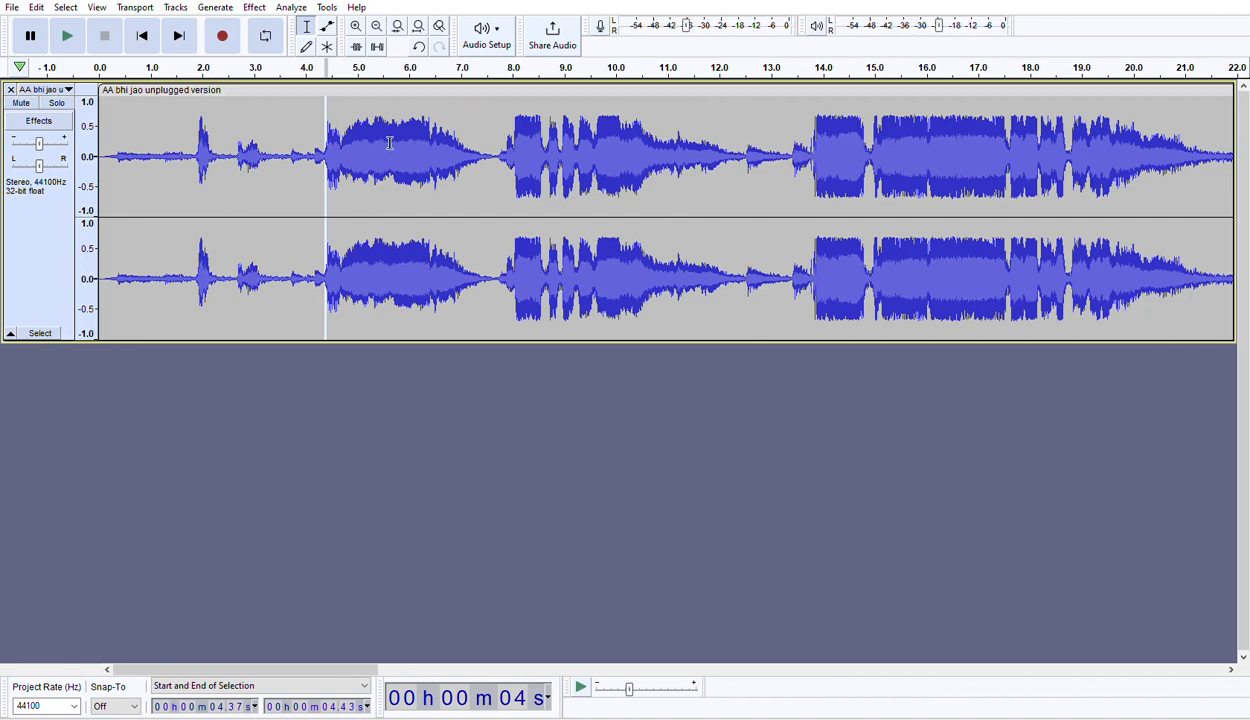
ctrl+scroll(331, 138, up, 3)
ctrl+scroll(336, 138, up, 4)
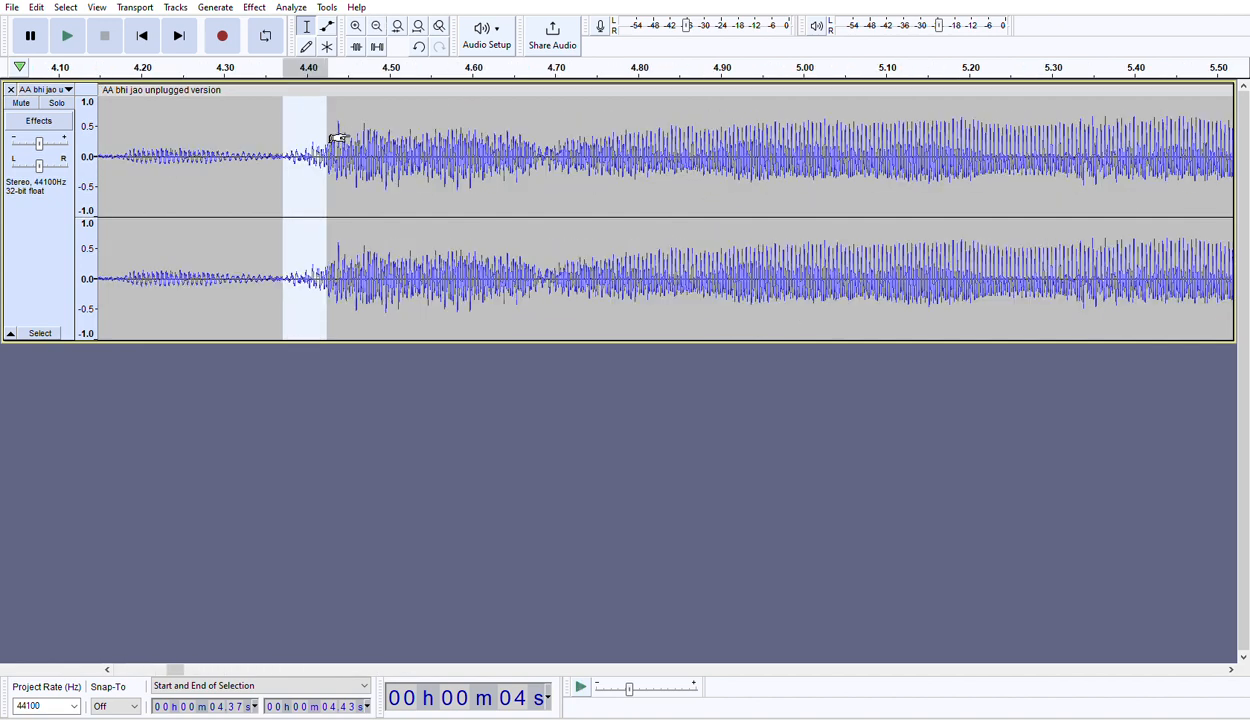
ctrl+scroll(313, 158, down, 4)
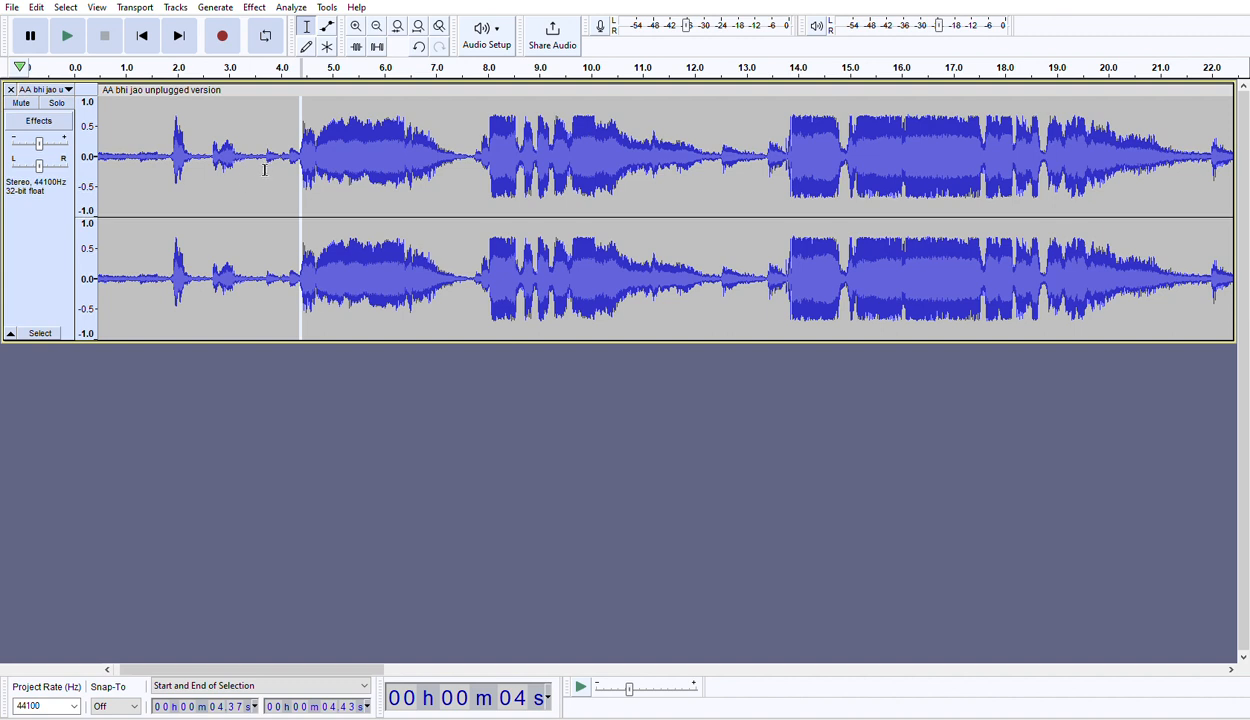
Select the quiet section from about 3.67 to 3.90 s, just before the loud passage
click(265, 157)
key(shift+Right)
key(shift+Right)
key(shift+Right)
key(shift+Right)
key(shift+Right)
key(shift+Right)
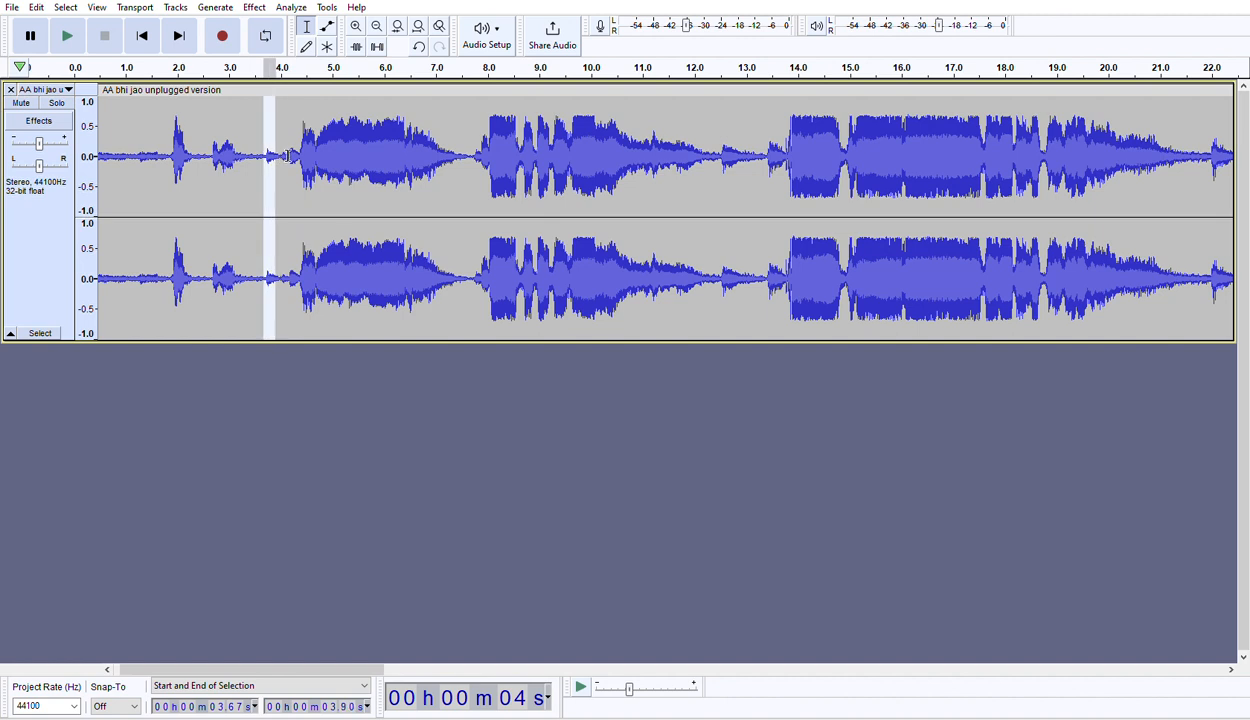